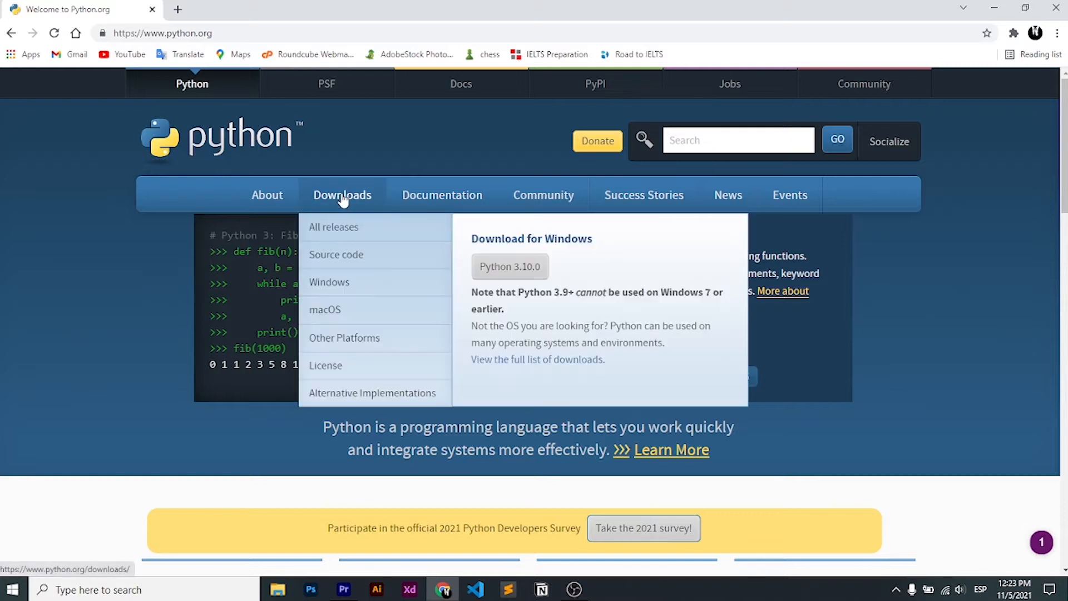
Step: Look over the Python downloads page and the sections of the python.org home page
left_click(342, 198)
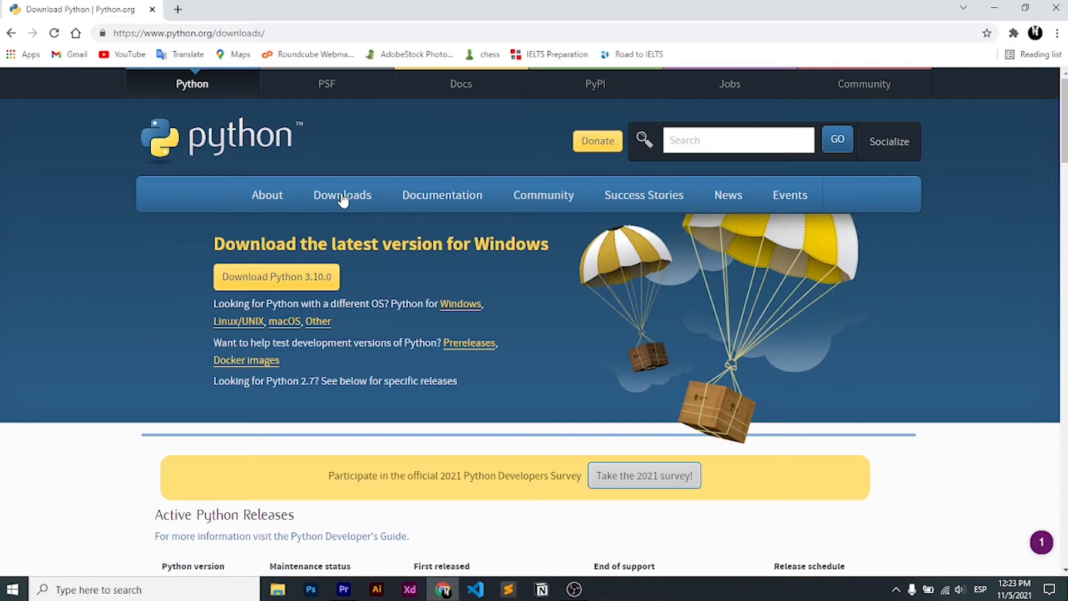
mouse_move(359, 194)
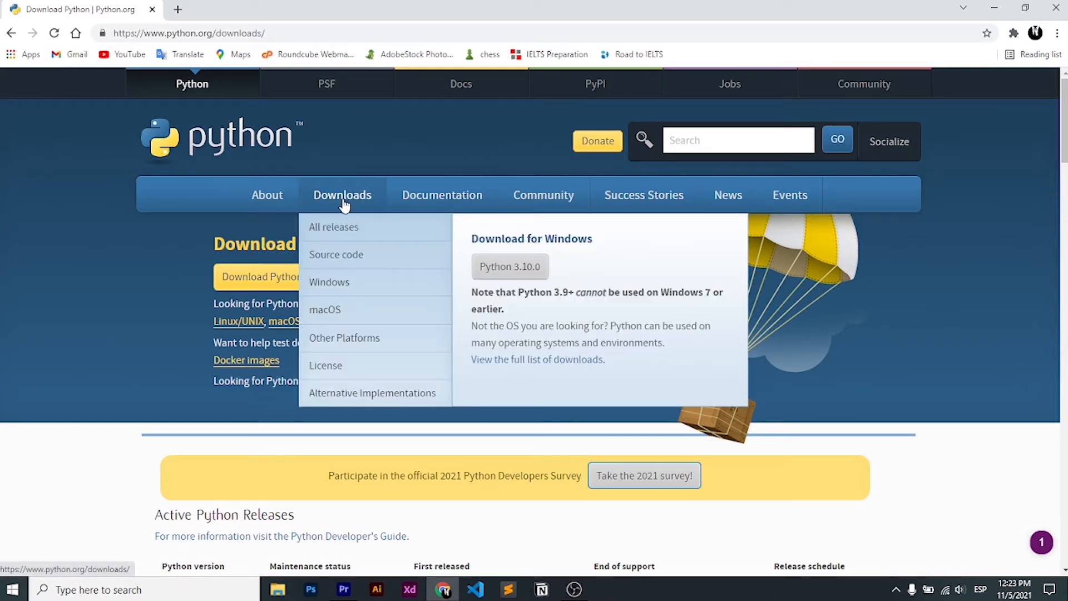
scroll(102, 357, "down", 1)
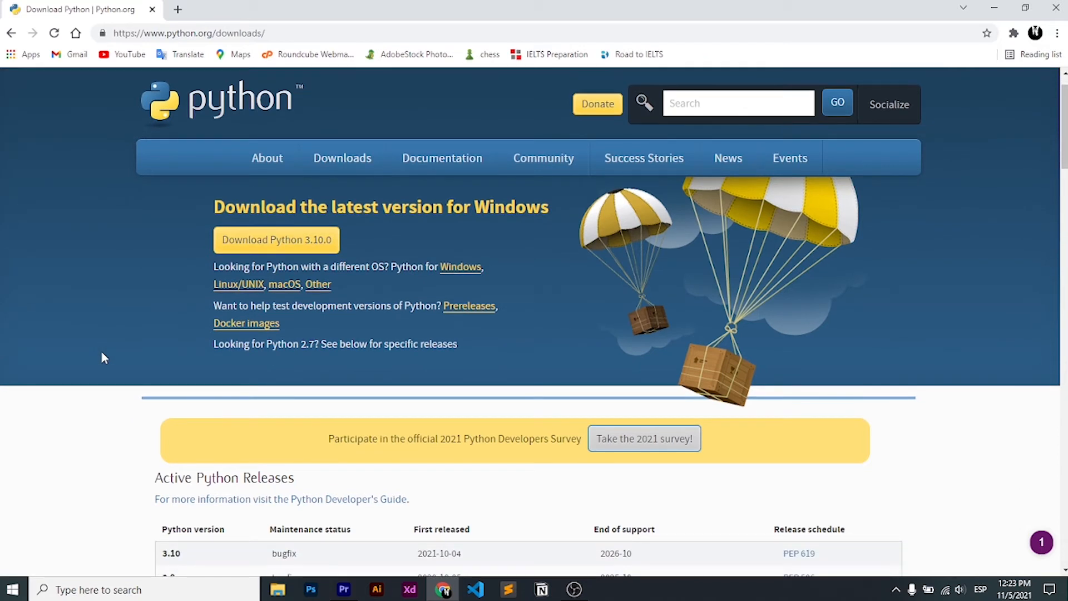
left_click(189, 111)
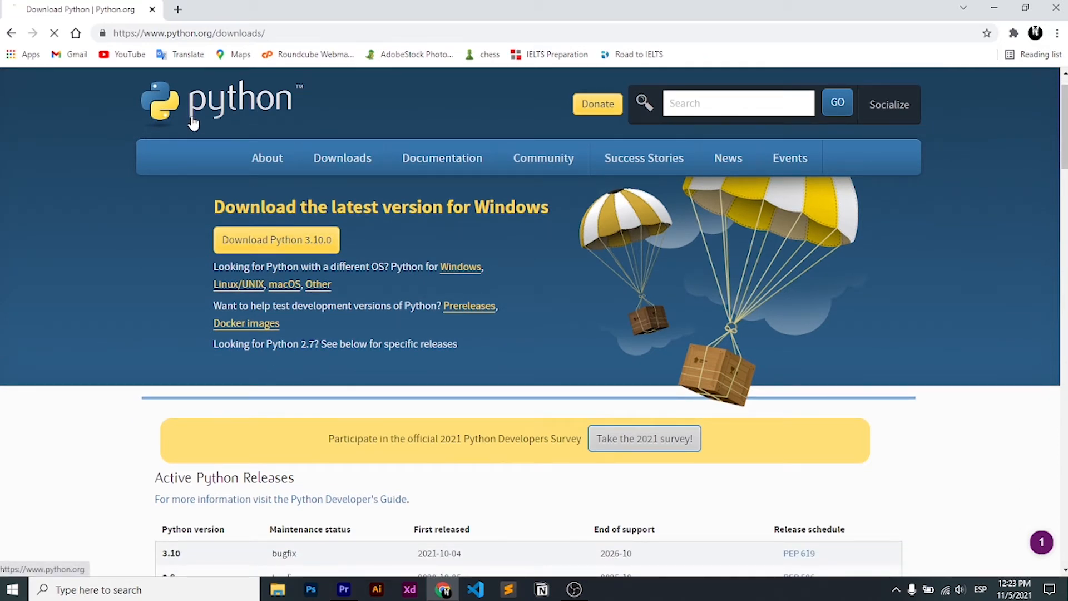
scroll(221, 476, "down", 10)
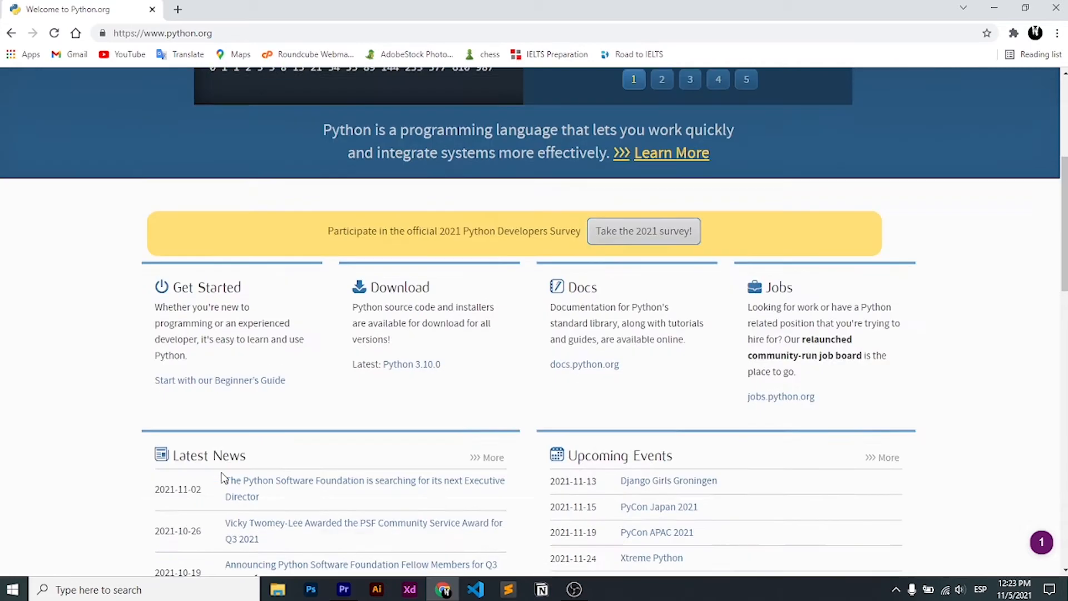
scroll(221, 477, "down", 1)
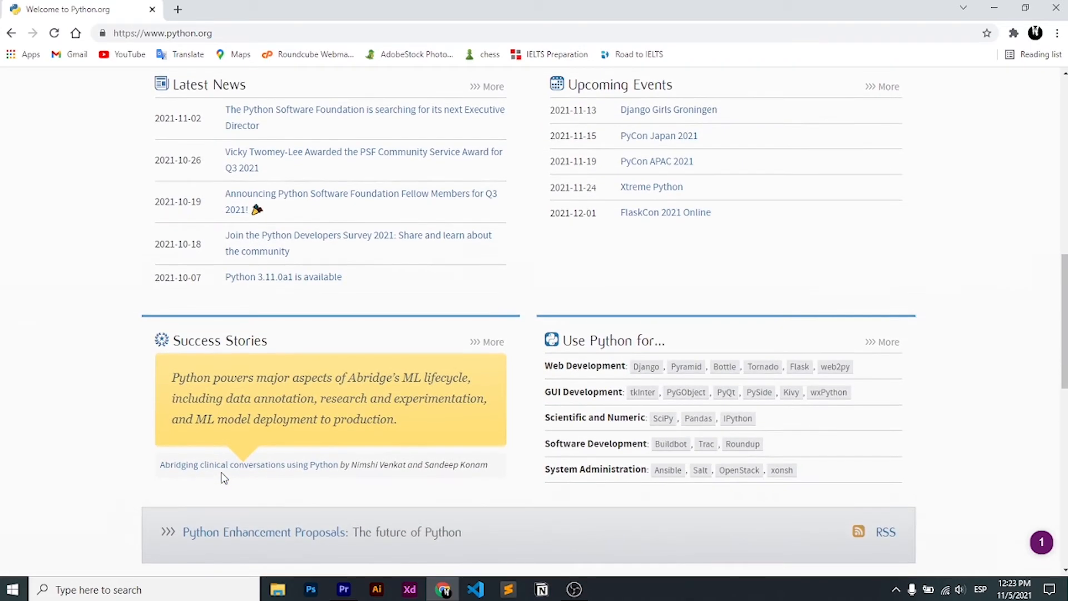
scroll(221, 477, "down", 1)
scroll(221, 474, "down", 6)
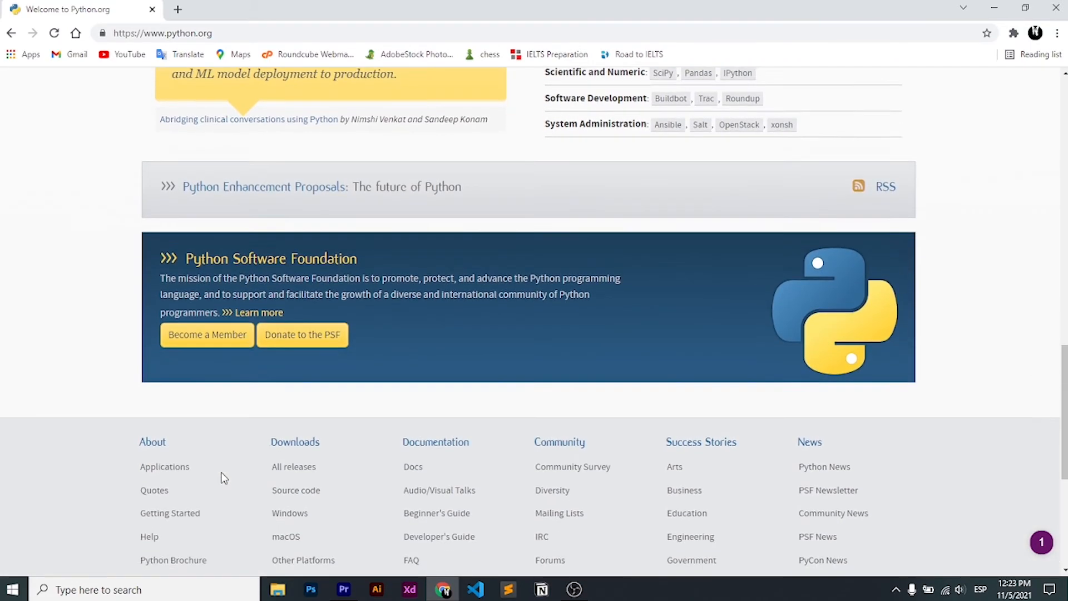
scroll(221, 474, "up", 8)
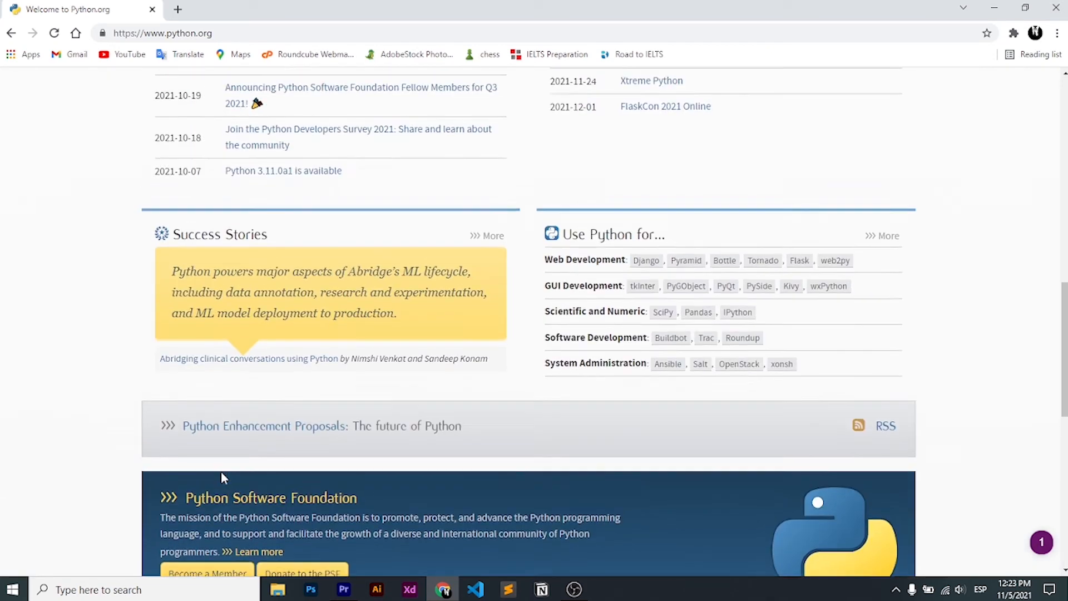
scroll(221, 472, "up", 10)
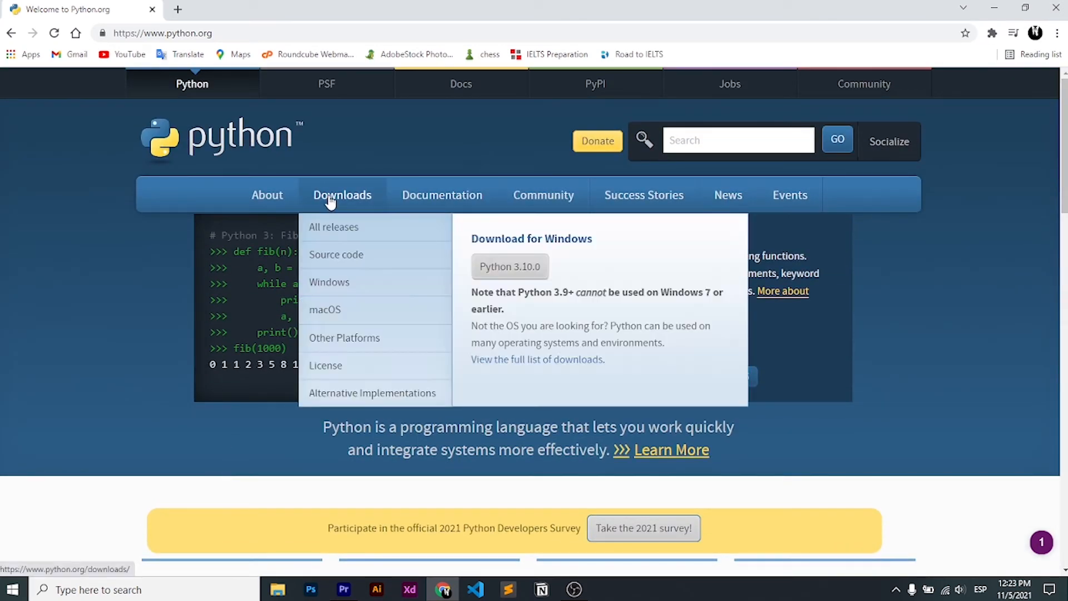
Step: Download the Python 3.10.0 Windows installer into the Downloads folder and show the browser's full download list
left_click(330, 203)
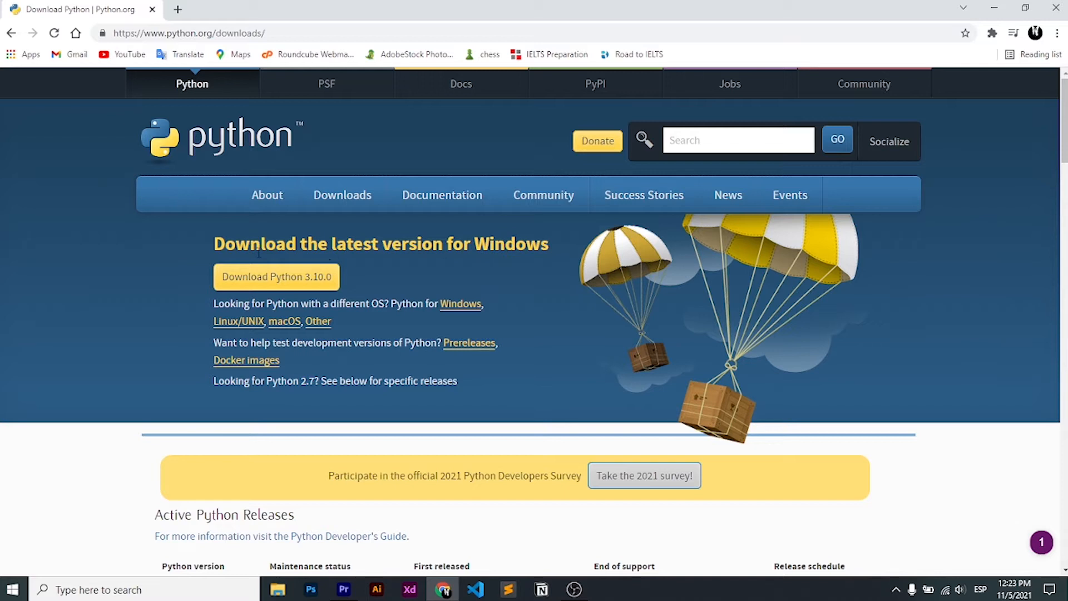
left_click(294, 279)
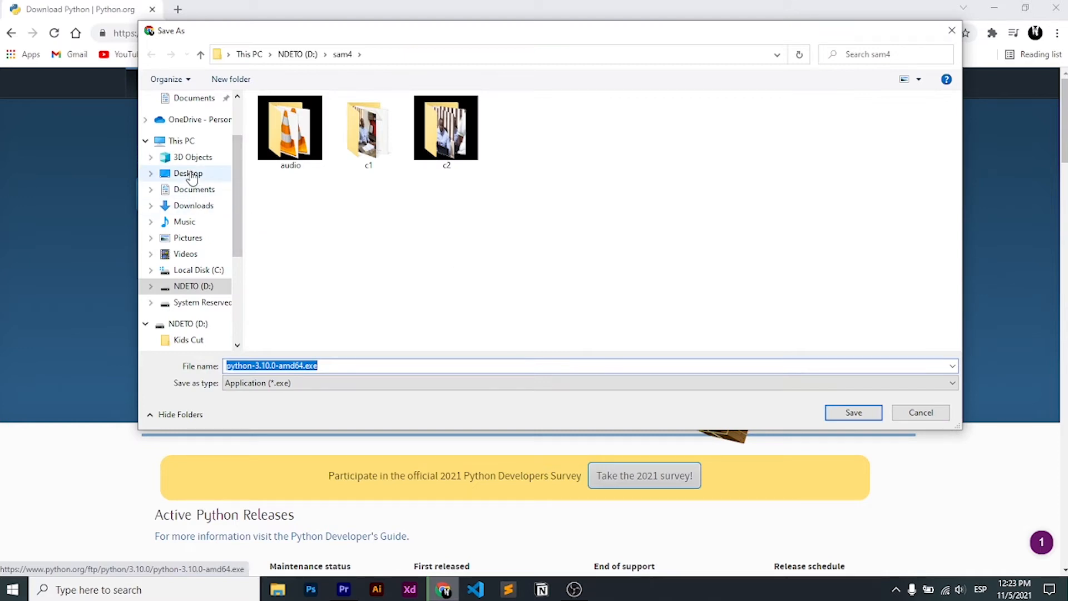
left_click(187, 206)
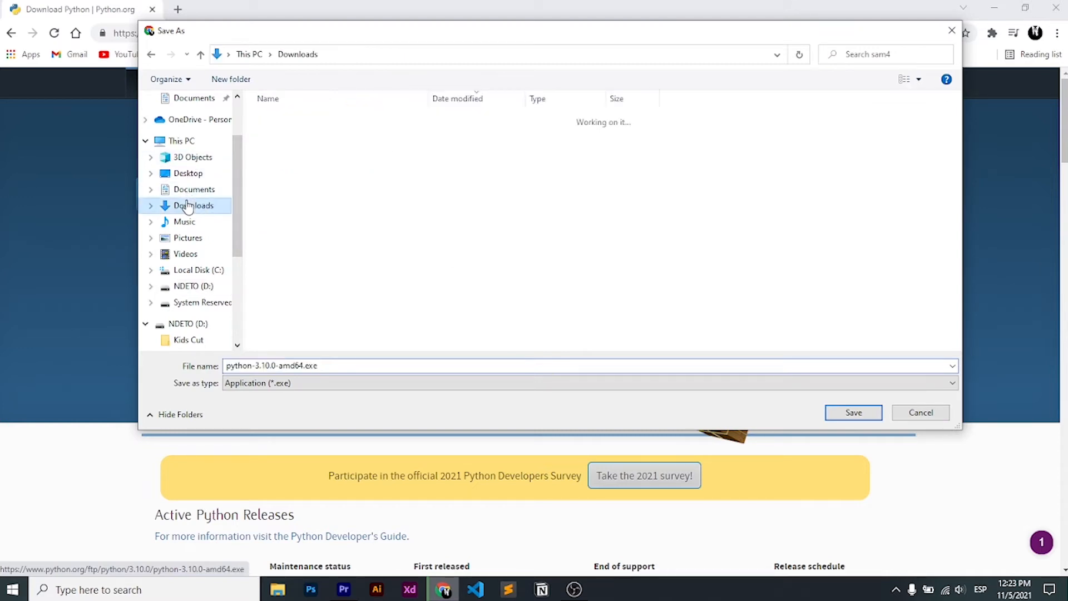
left_click(854, 413)
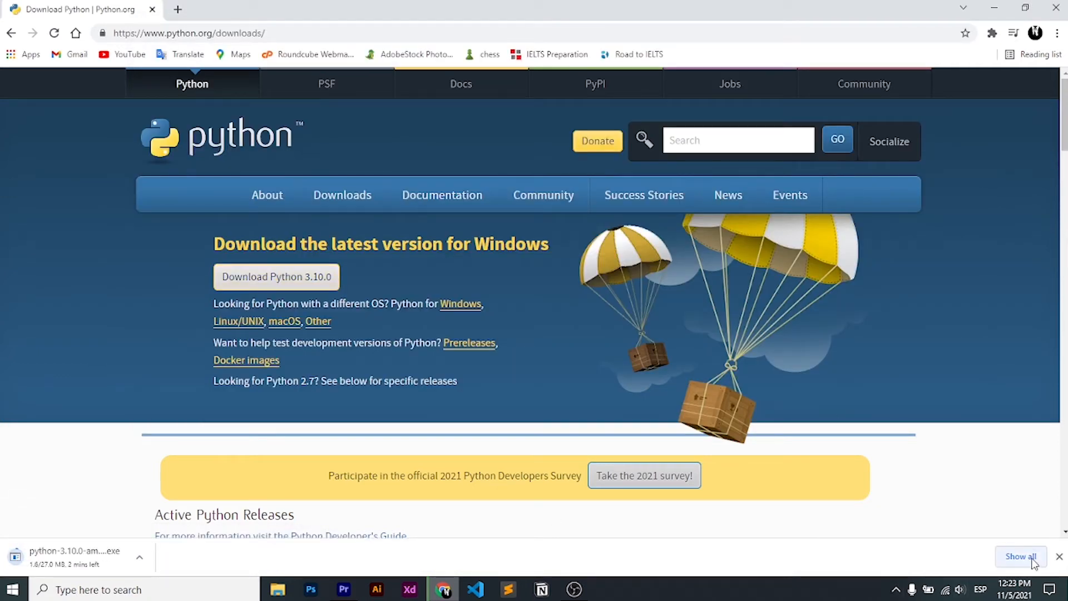
left_click(1020, 556)
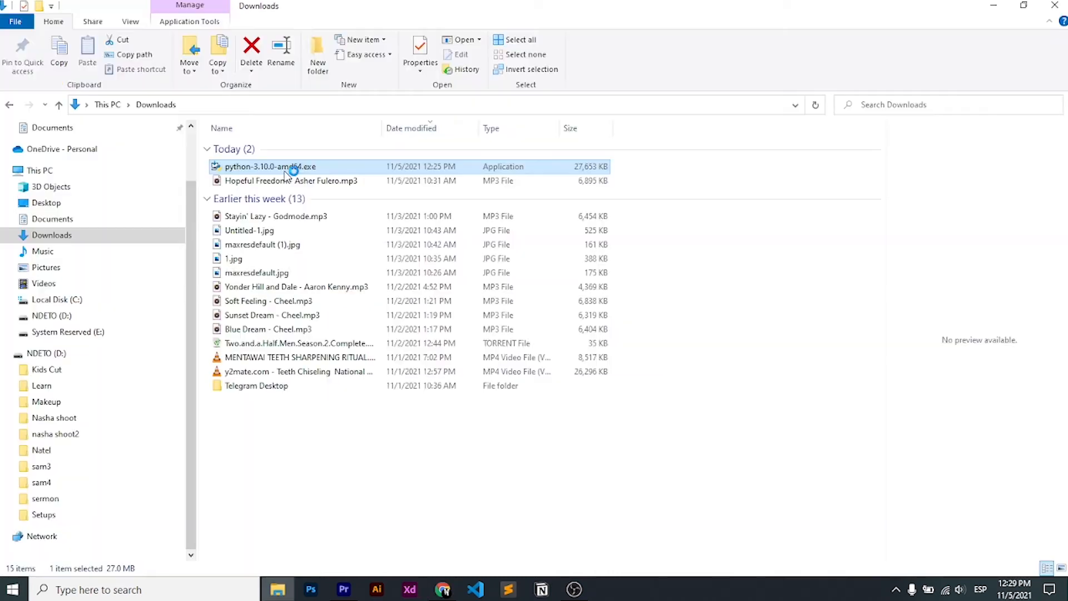
Step: Run python-3.10.0-amd64.exe and proceed with a customized installation, adding Python 3.10 to PATH and keeping all optional features
double_click(298, 167)
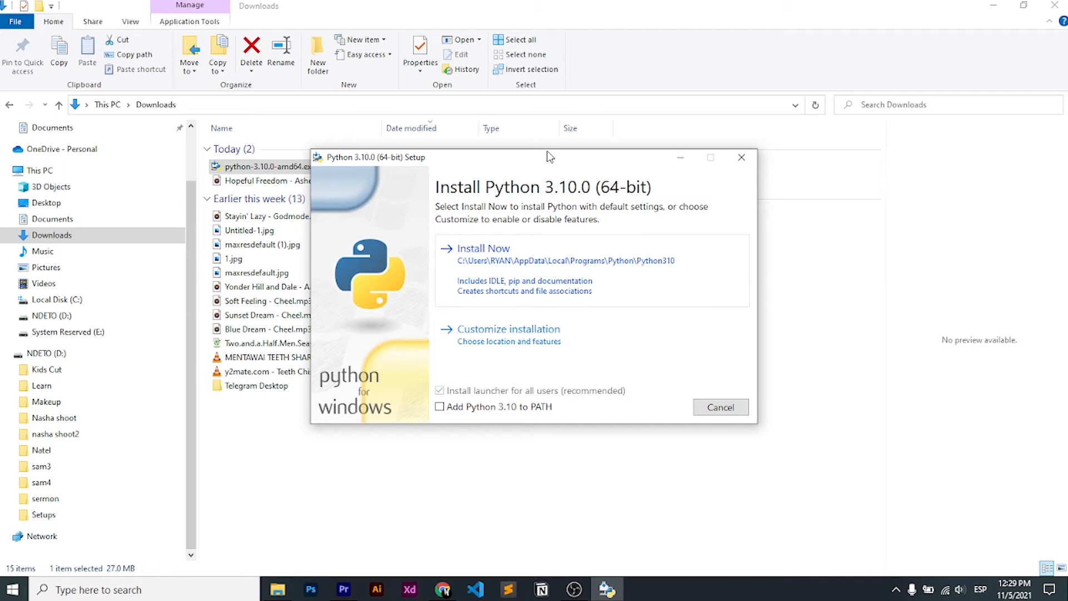
left_click_drag(549, 160, 449, 151)
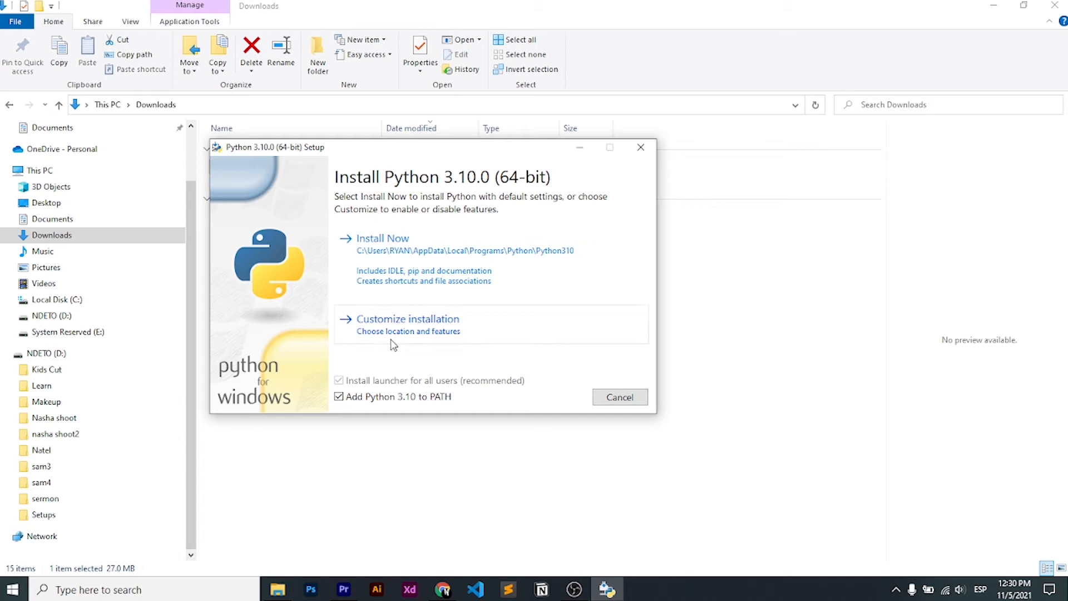
left_click(426, 337)
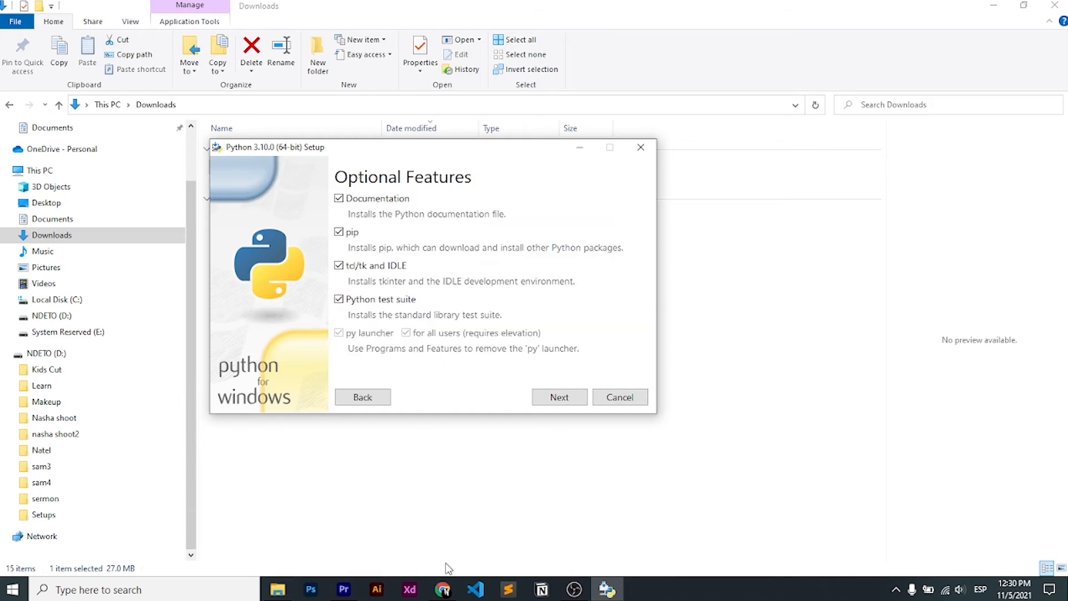
left_click(444, 585)
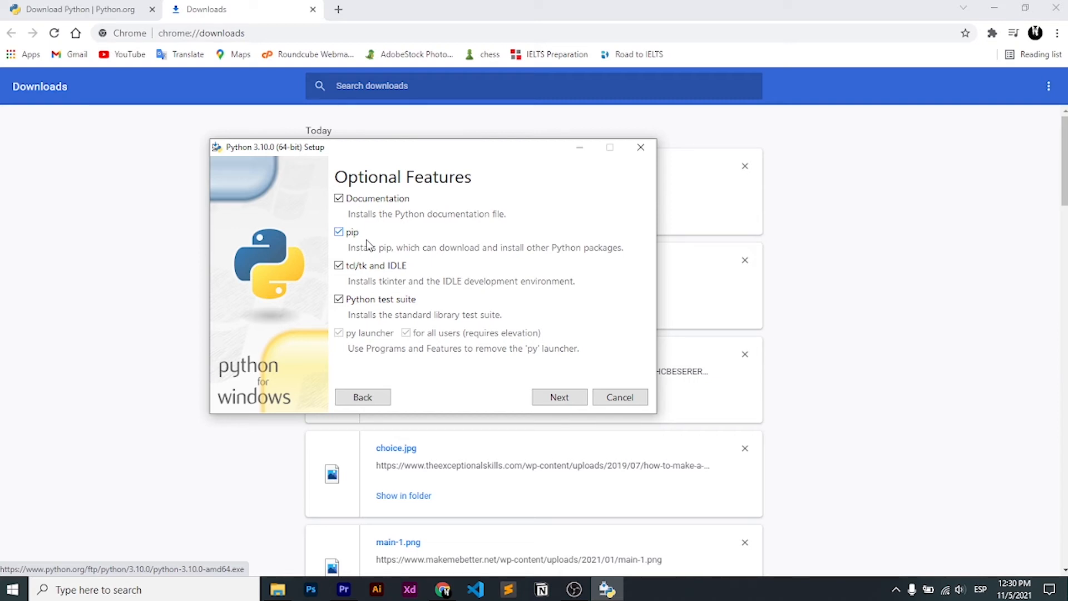
left_click(543, 397)
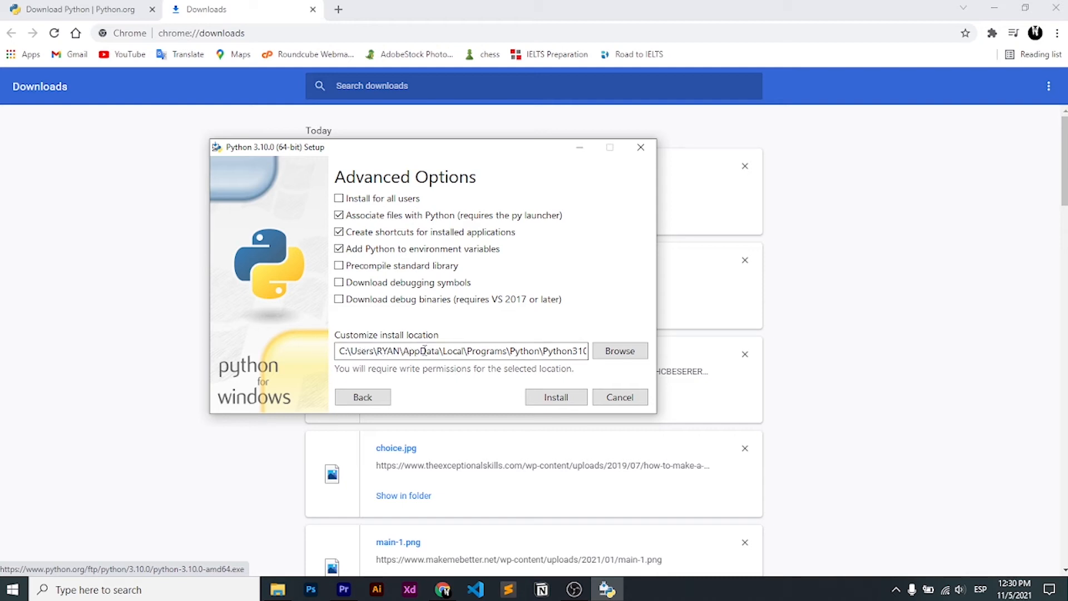
Step: Set the custom install location to C:\Python\Python310
double_click(349, 353)
left_click(349, 353)
double_click(349, 354)
left_click_drag(347, 351, 641, 361)
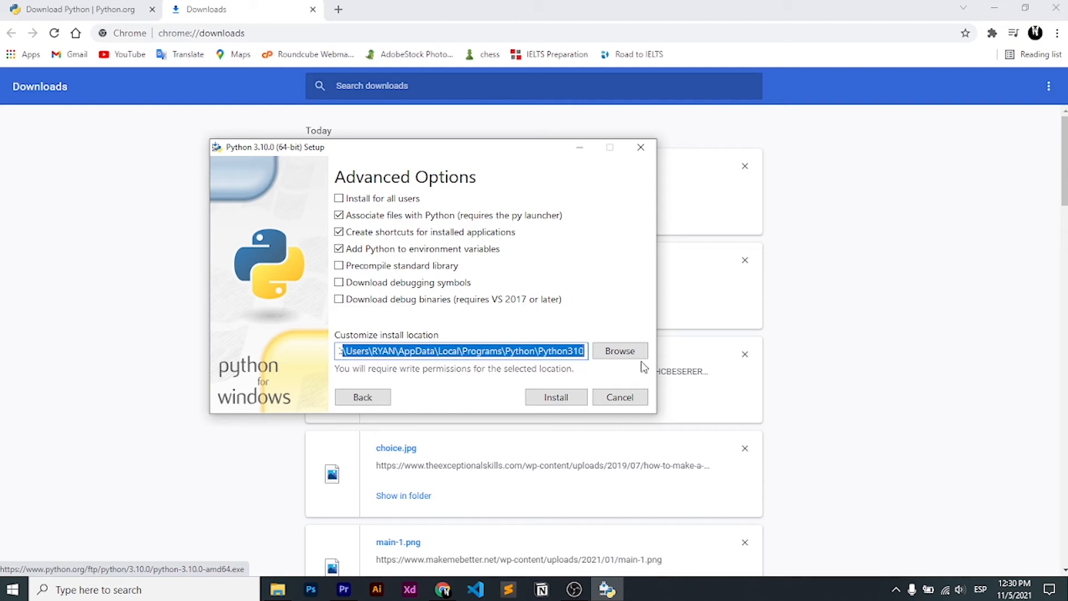
key("BackSpace")
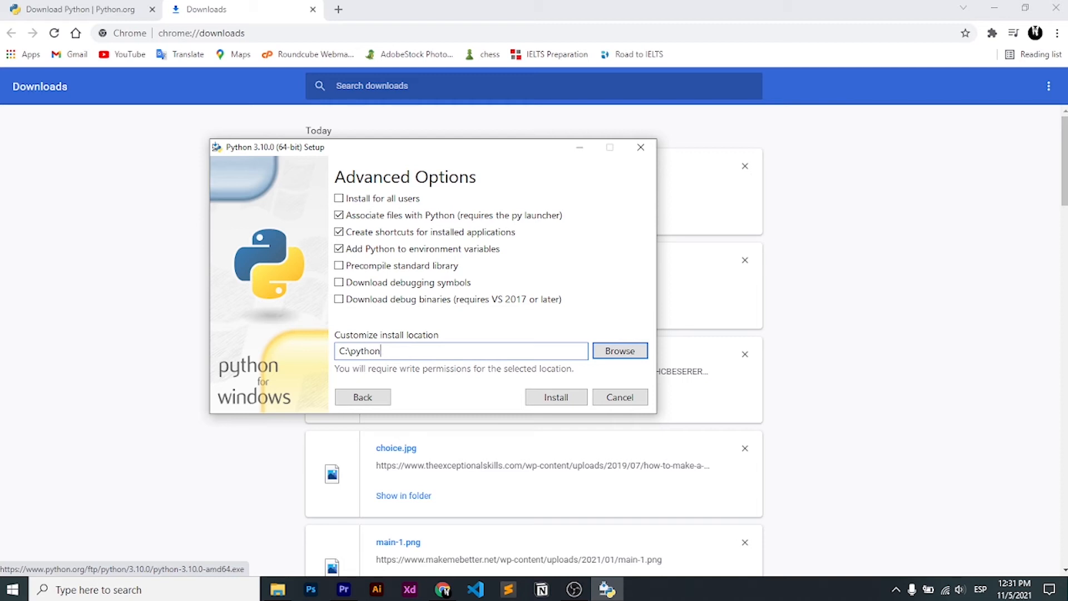
type("\\")
type("pyth")
key("BackSpace")
key("BackSpace")
key("BackSpace")
key("BackSpace")
type("Python310")
left_click(356, 352)
key("BackSpace")
type("P")
left_click(445, 354)
Step: Enable installation for all users, install Python 3.10.0, and close the finished setup
left_click(339, 199)
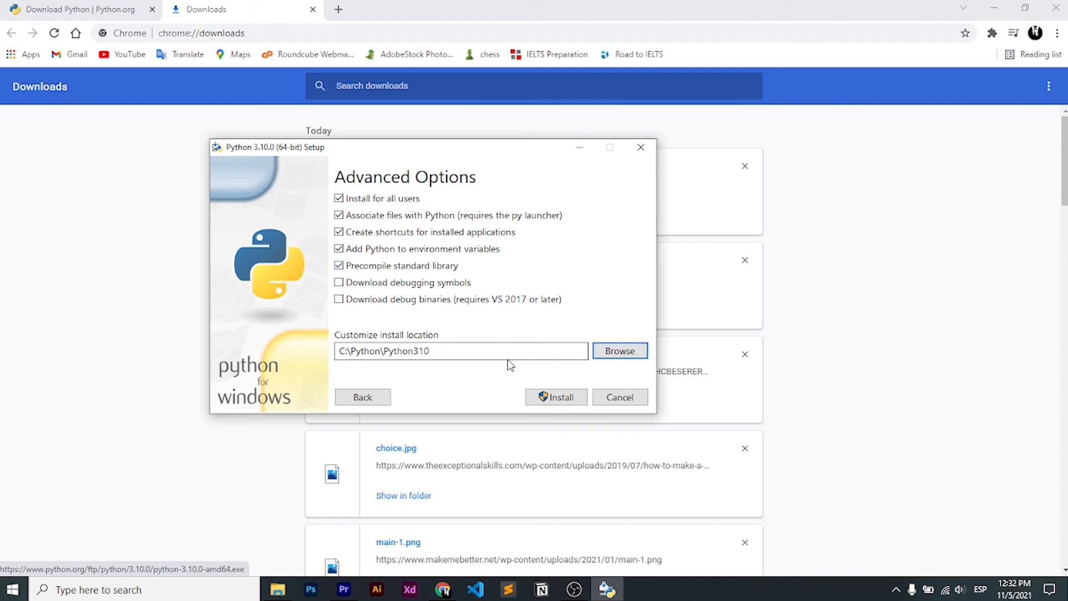
left_click(532, 395)
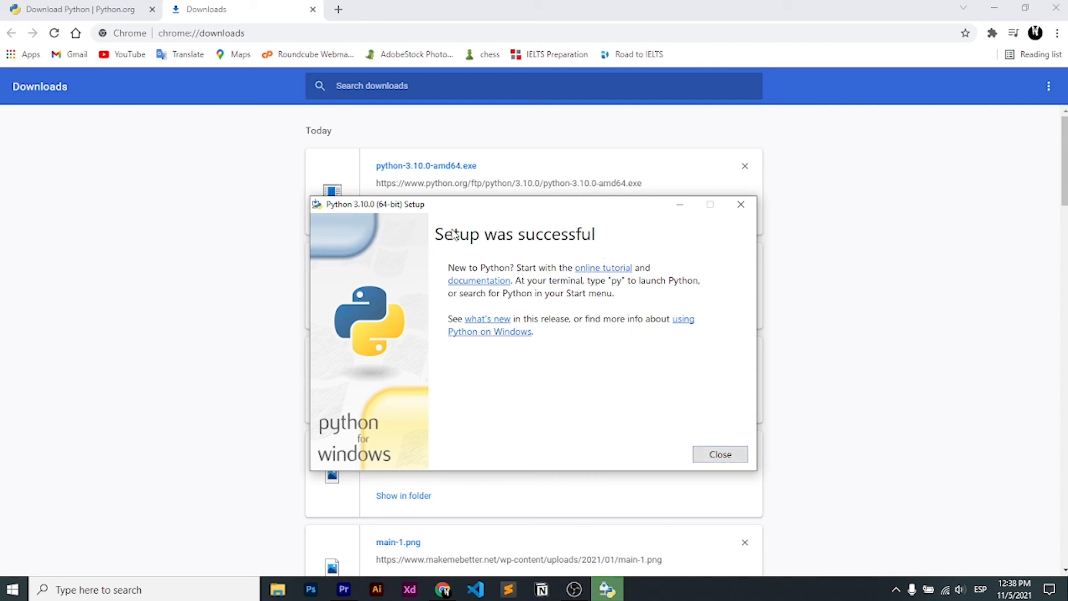
left_click(719, 455)
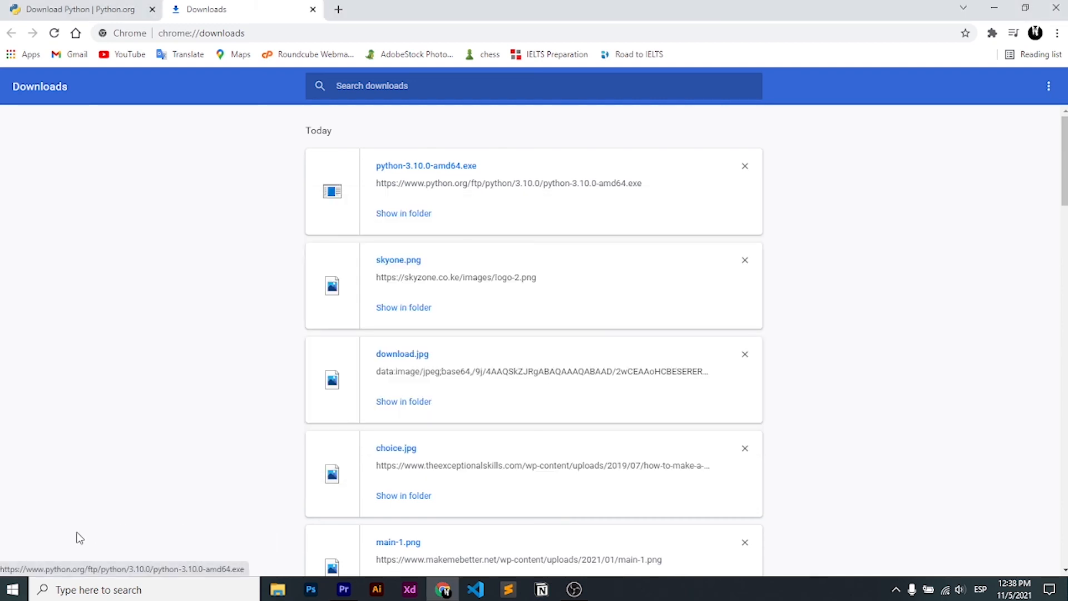
Step: Bring up the list of applications installed on the computer
left_click(10, 590)
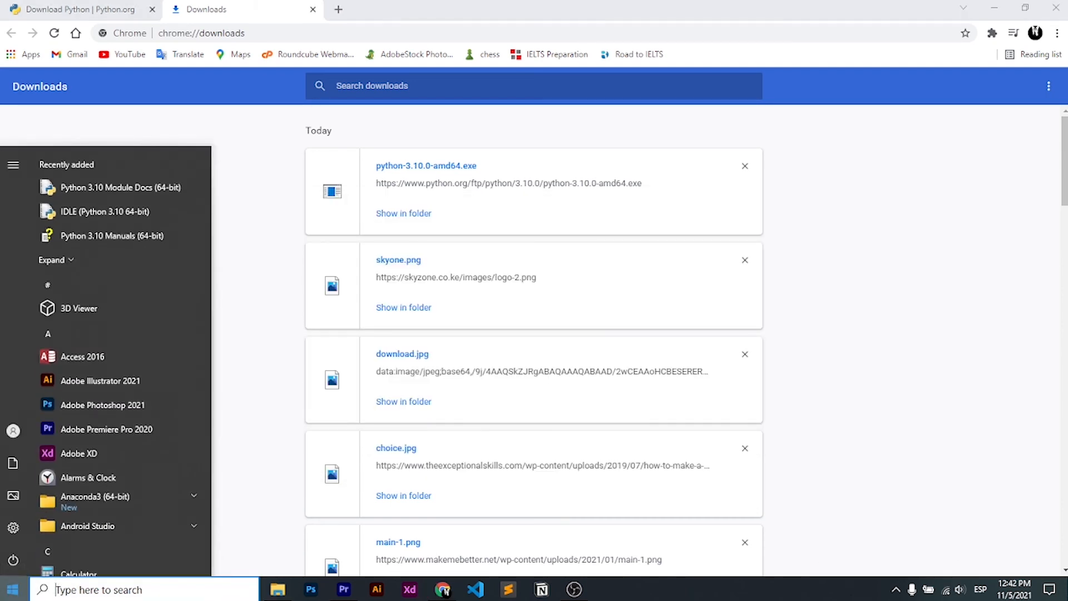